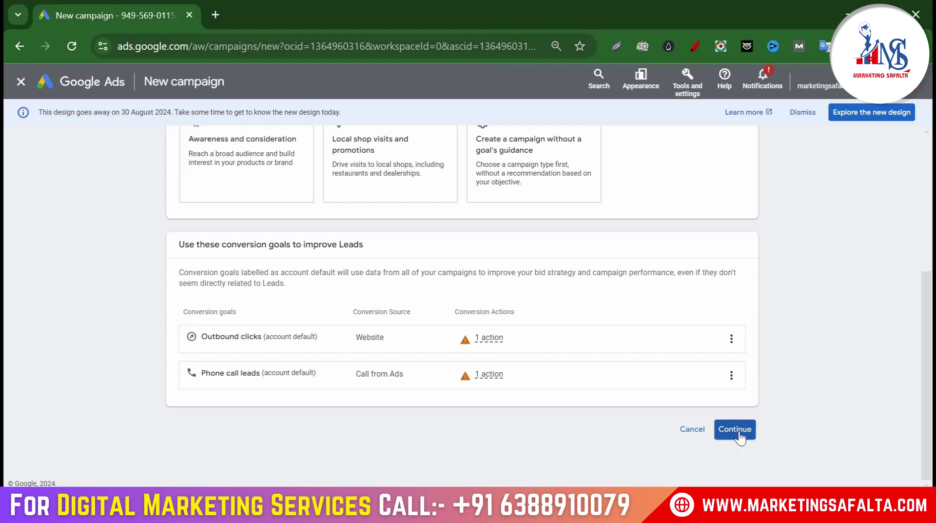
Pick the Search campaign type and scroll to the Website visits and Phone calls options
click(734, 429)
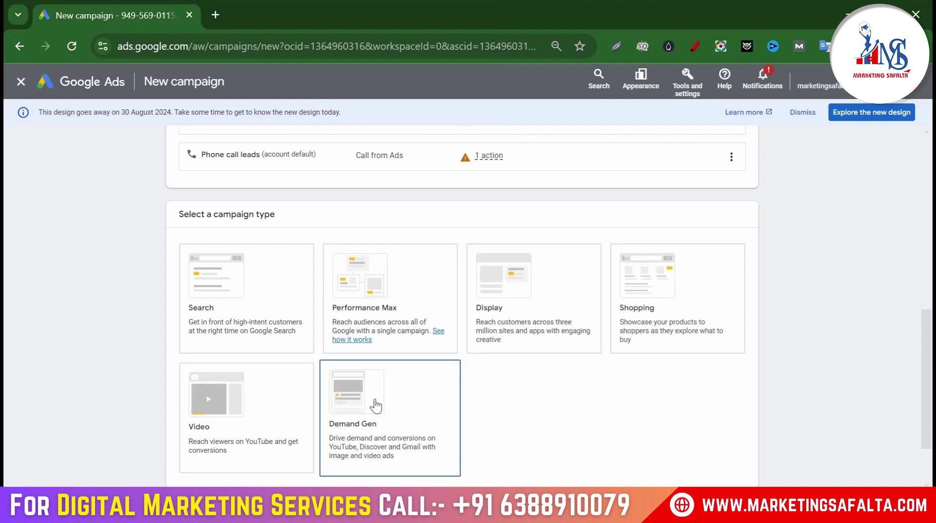
click(277, 294)
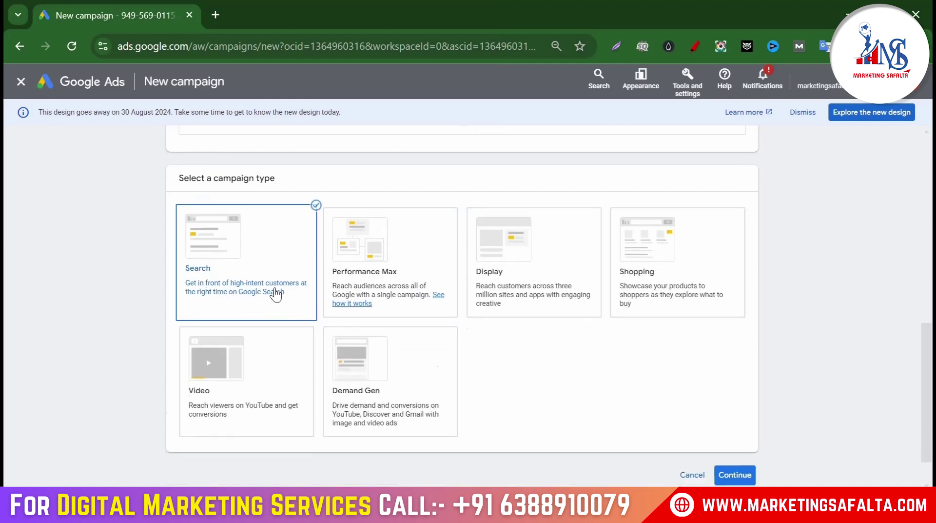
scroll(585, 327, down, 2)
scroll(585, 328, down, 3)
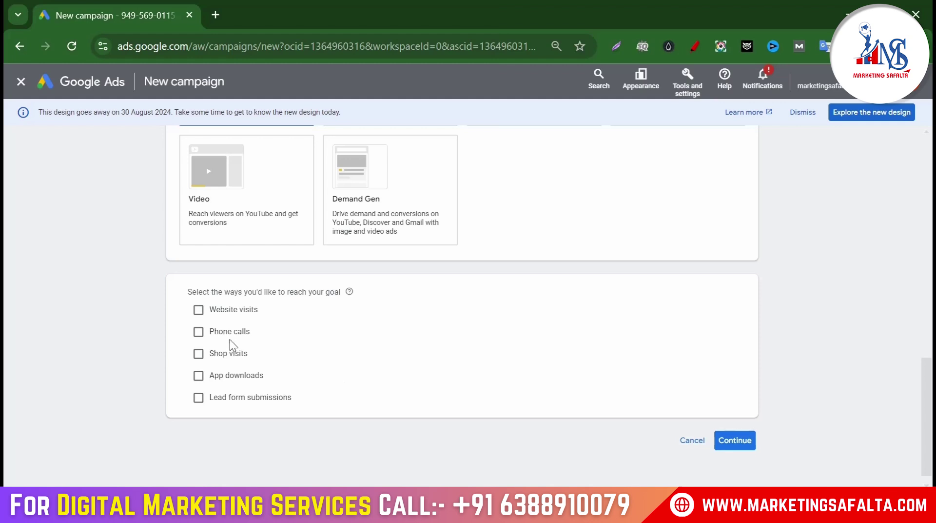
Add Phone calls as a goal using the clinic's Indian phone number
click(198, 331)
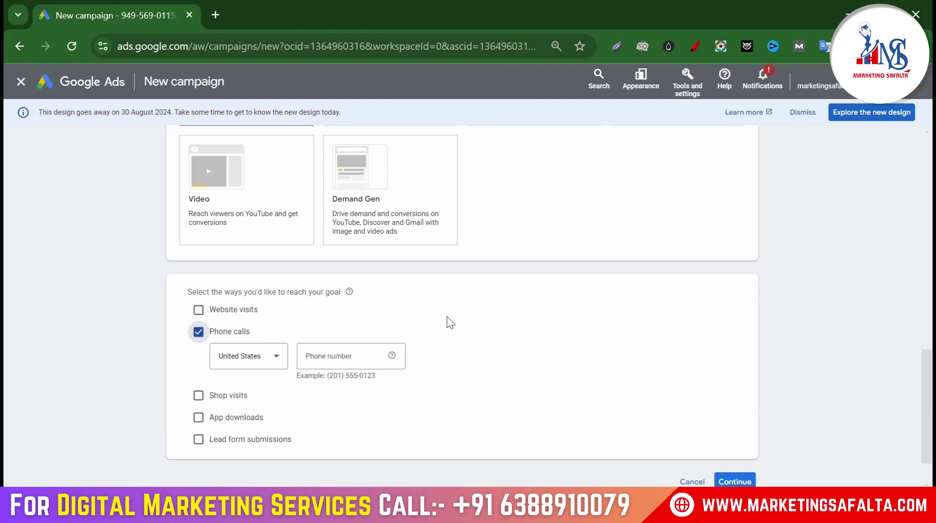
click(275, 364)
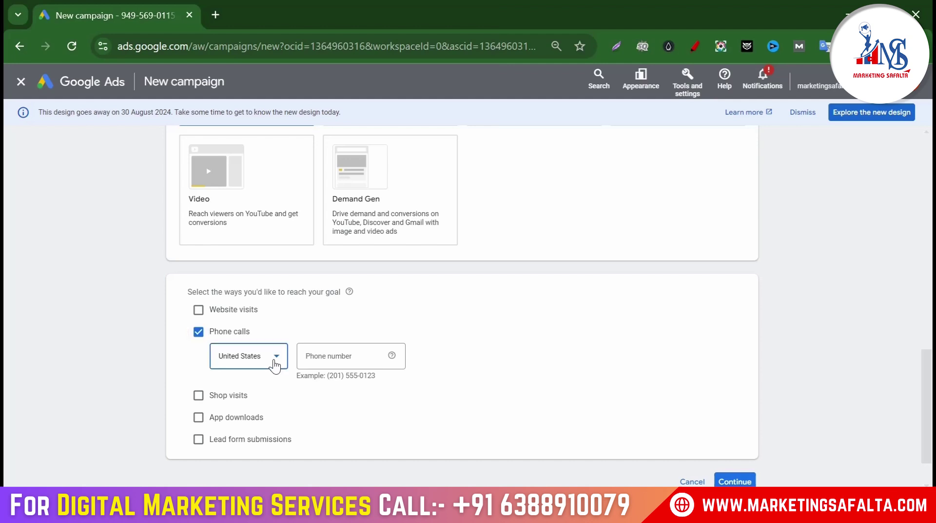
scroll(261, 243, up, 15)
scroll(258, 260, up, 20)
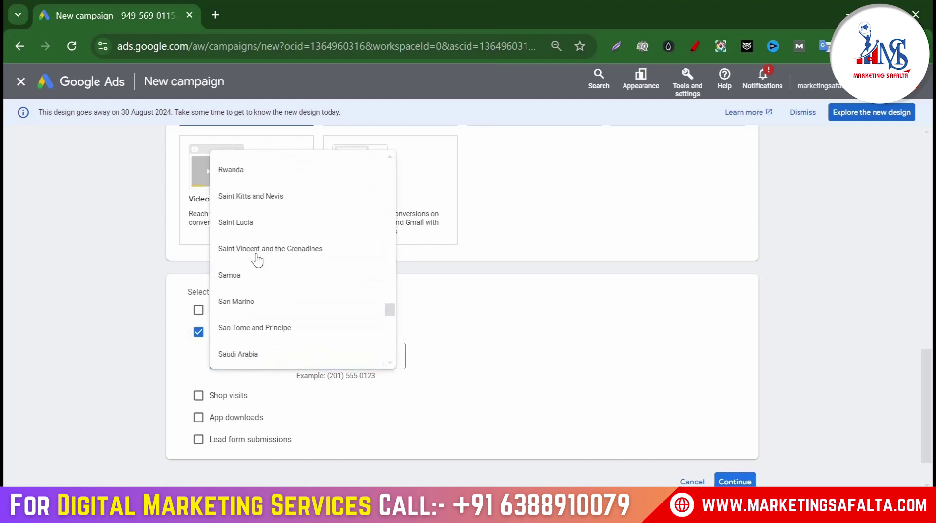
scroll(257, 261, up, 20)
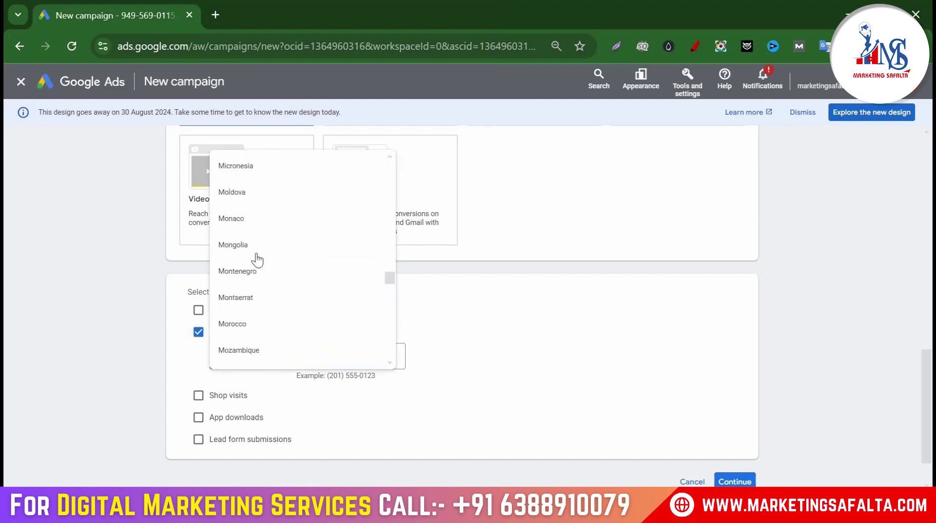
scroll(251, 258, up, 4)
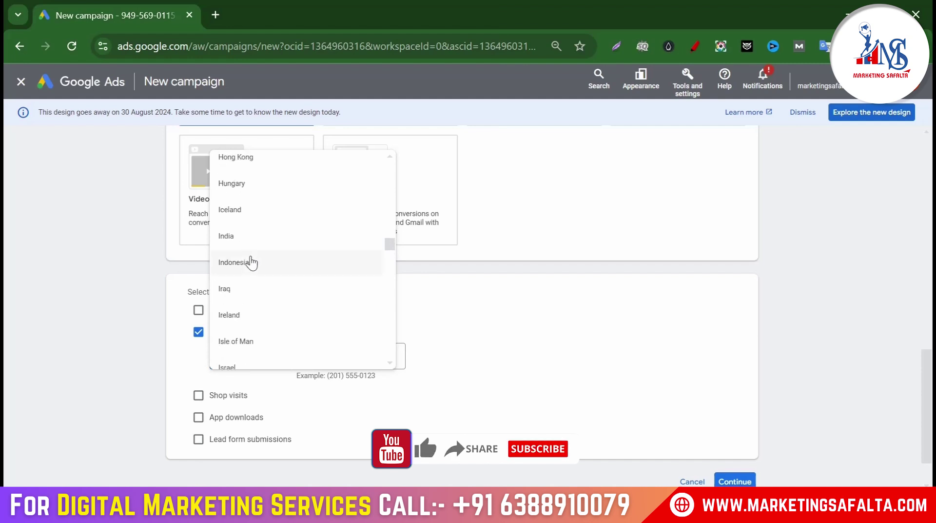
click(239, 238)
click(339, 353)
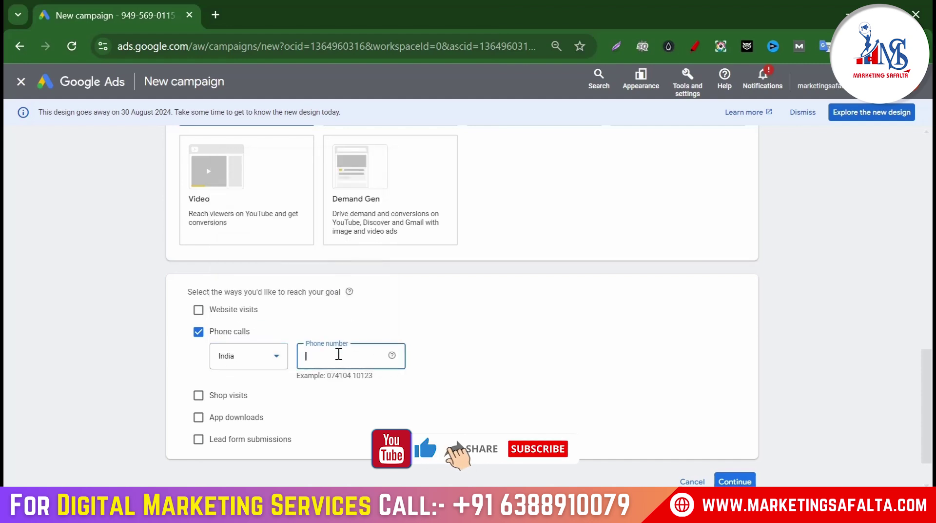
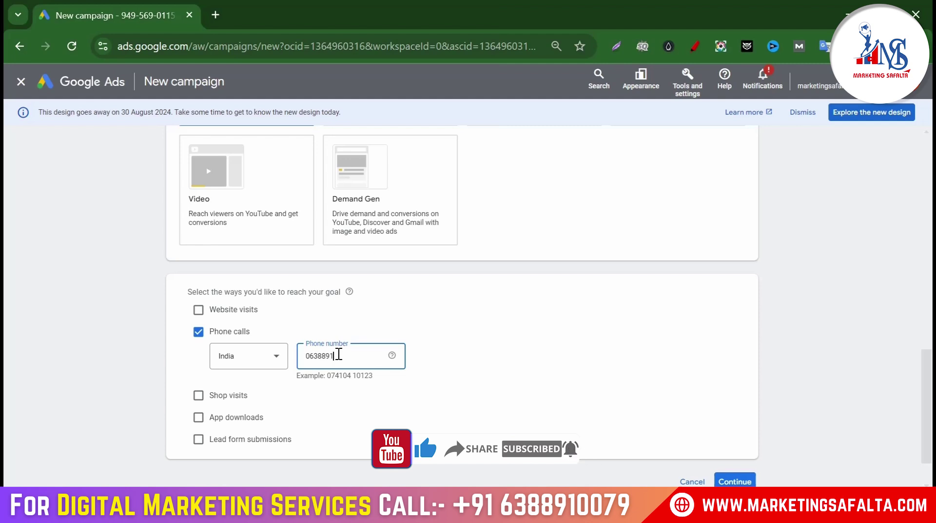
click(572, 340)
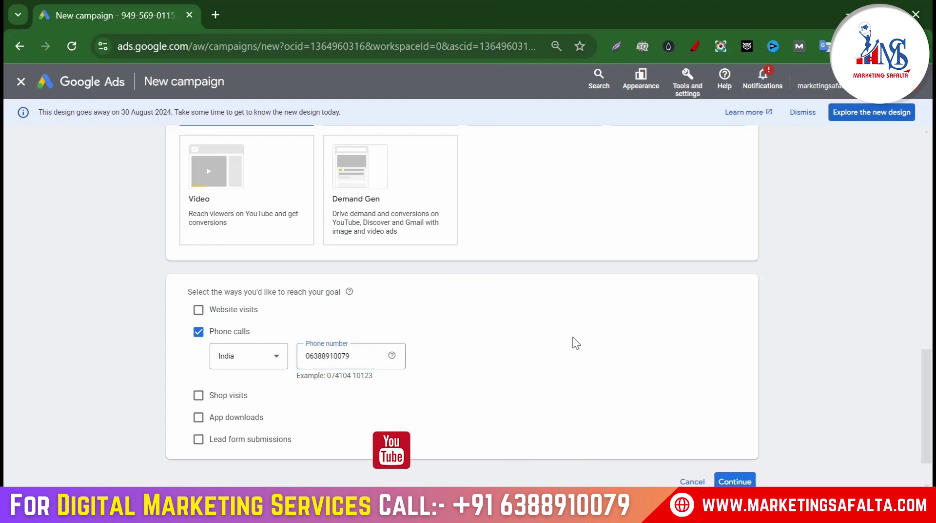
Rename the campaign to 'Dental_Clinic' and start a new campaign instead of a draft
scroll(654, 439, down, 1)
click(730, 430)
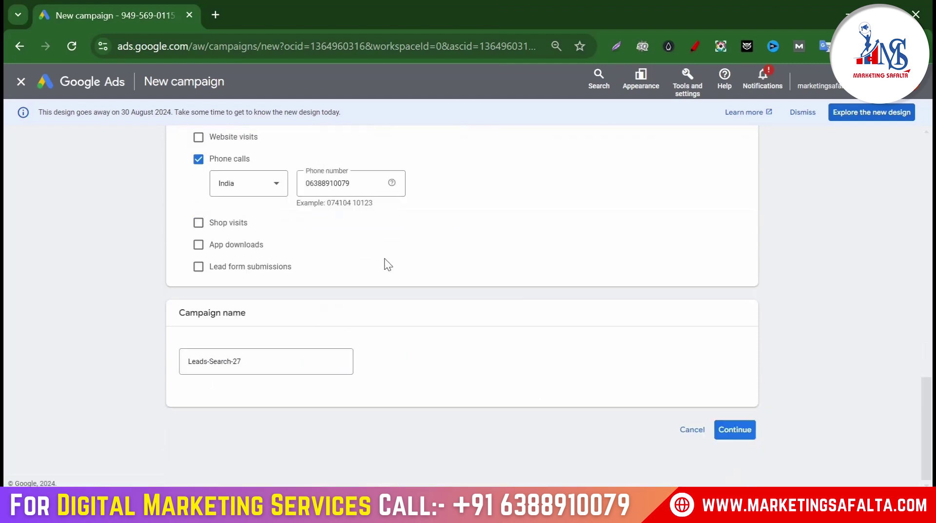
drag(268, 368, 148, 367)
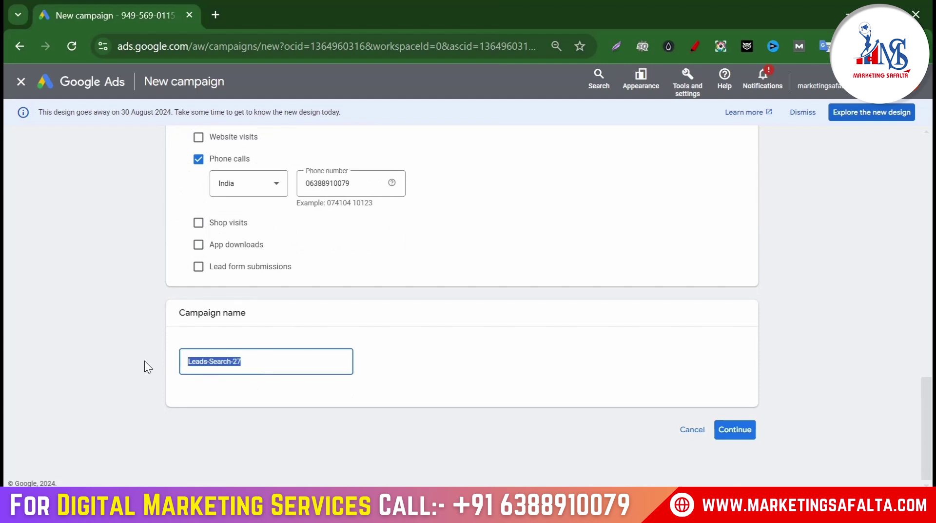
text(Den)
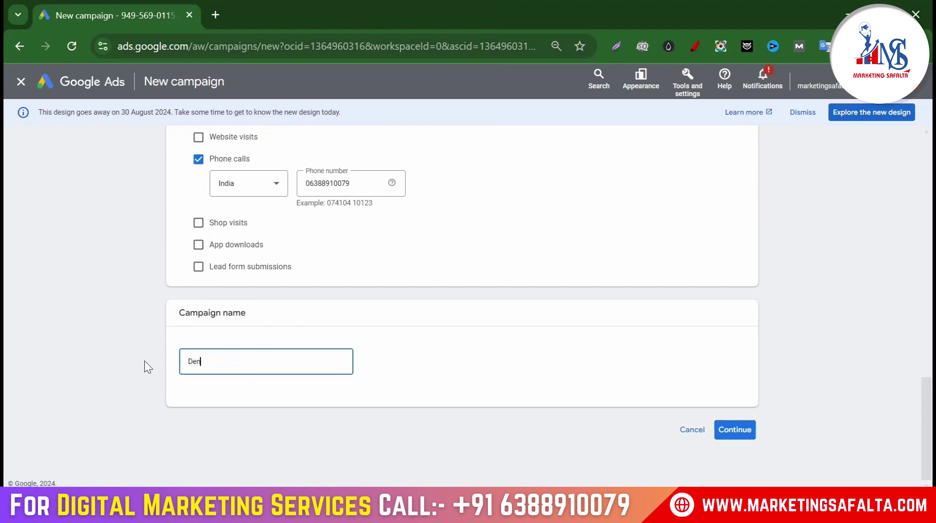
text(tal_Clinic)
click(601, 431)
click(733, 429)
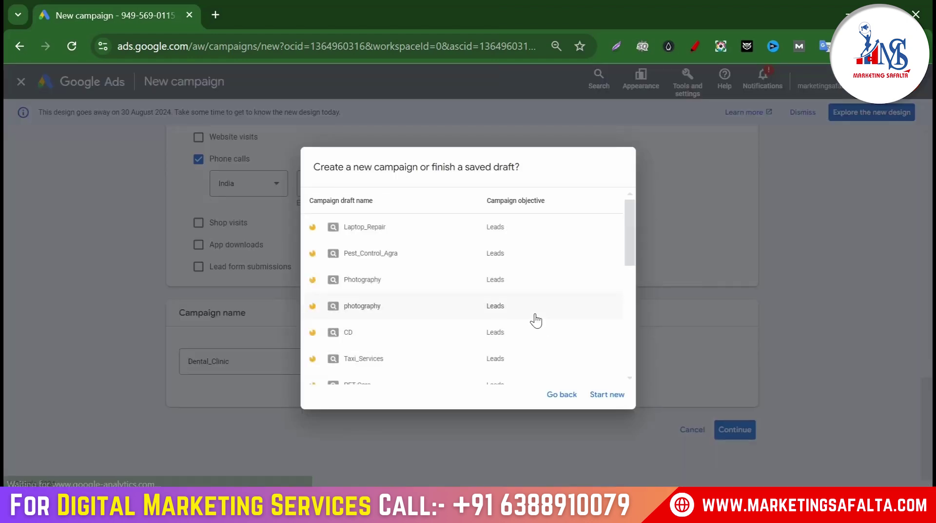
click(618, 391)
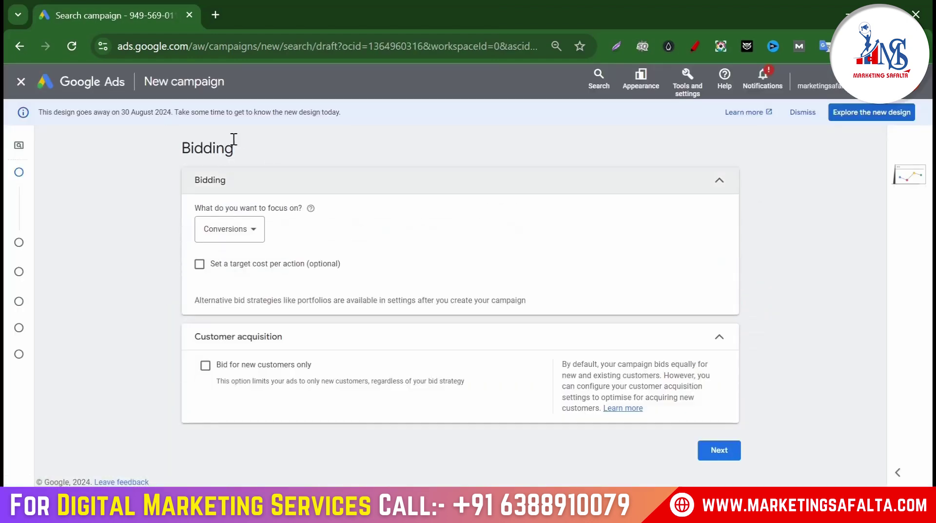
Focus bidding on Clicks with a ₹25 max CPC limit, then select the Notepad keyword list
click(234, 239)
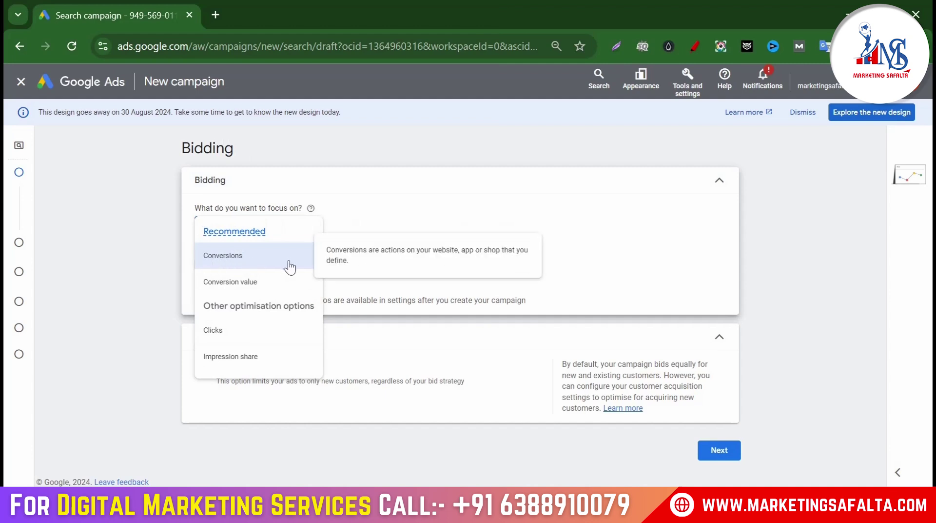
click(211, 332)
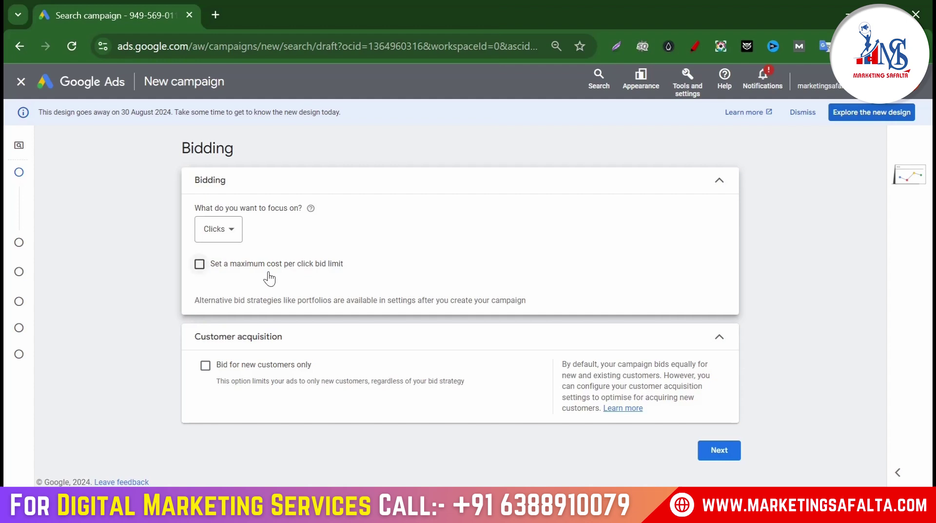
click(198, 263)
click(237, 305)
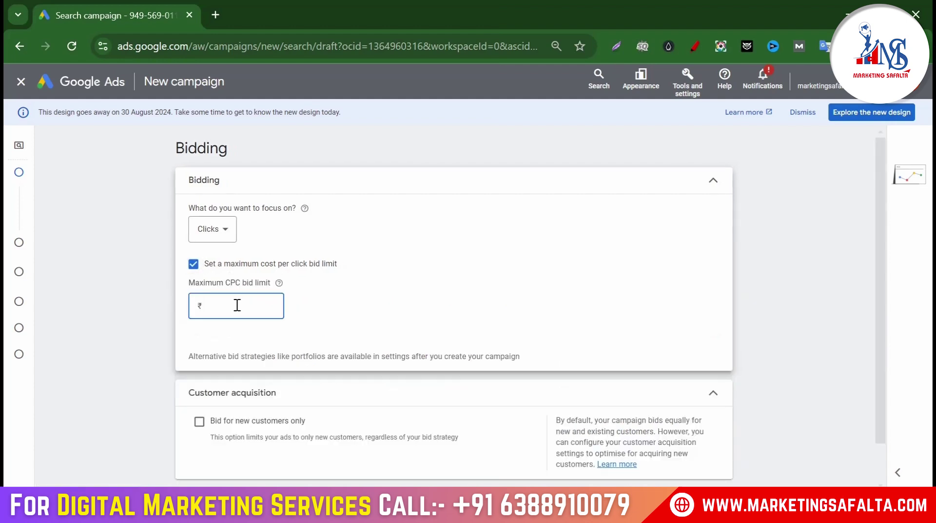
click(428, 298)
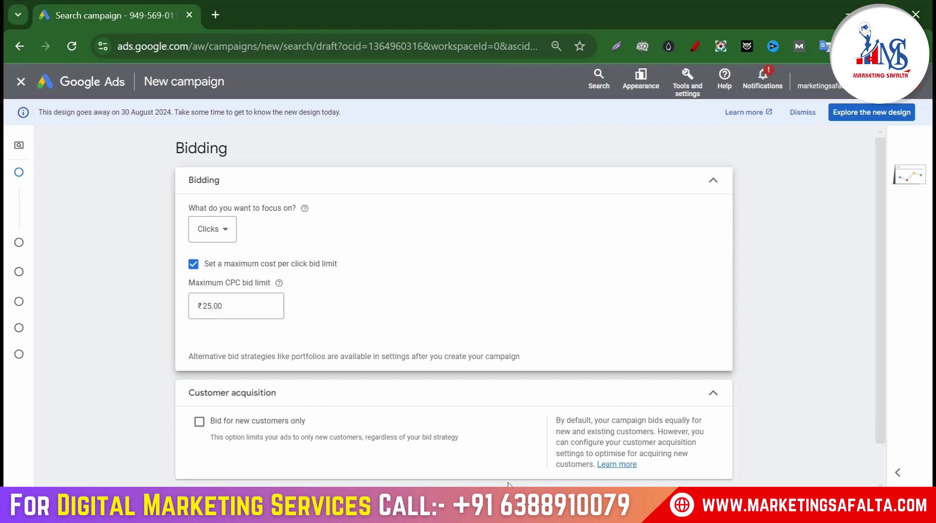
key(alt+Tab)
drag(166, 261, 9, 93)
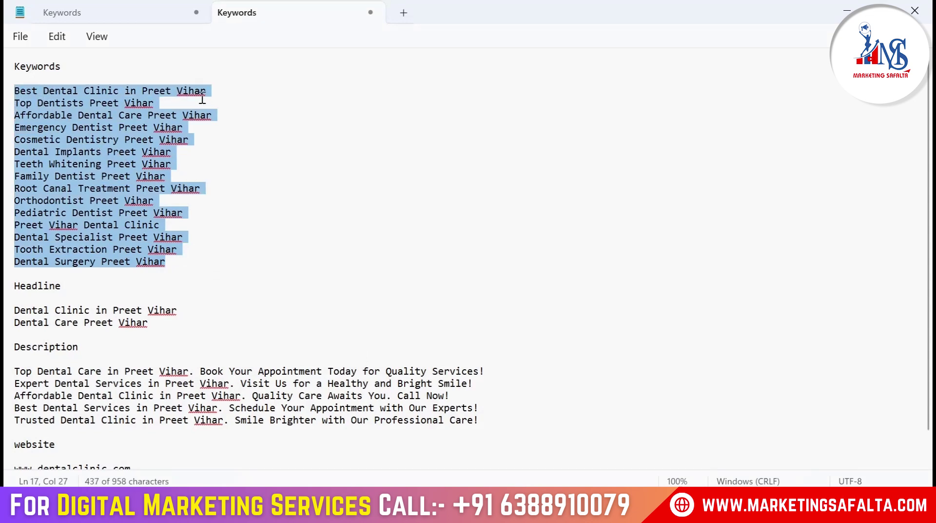
Review the Preet Vihar keyword lines in Notepad, then return to Google Ads Bidding
click(240, 79)
drag(241, 79, 227, 230)
click(164, 261)
triple_click(39, 94)
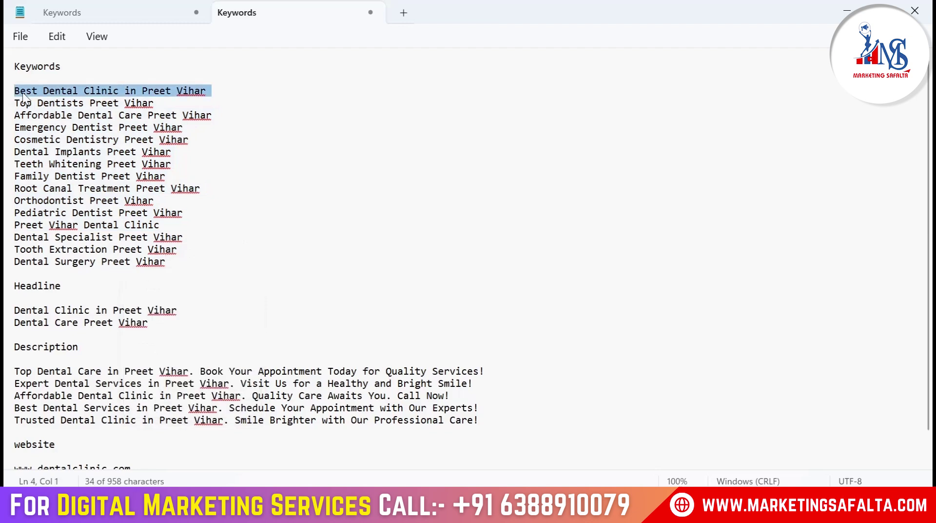
click(16, 105)
drag(15, 105, 161, 104)
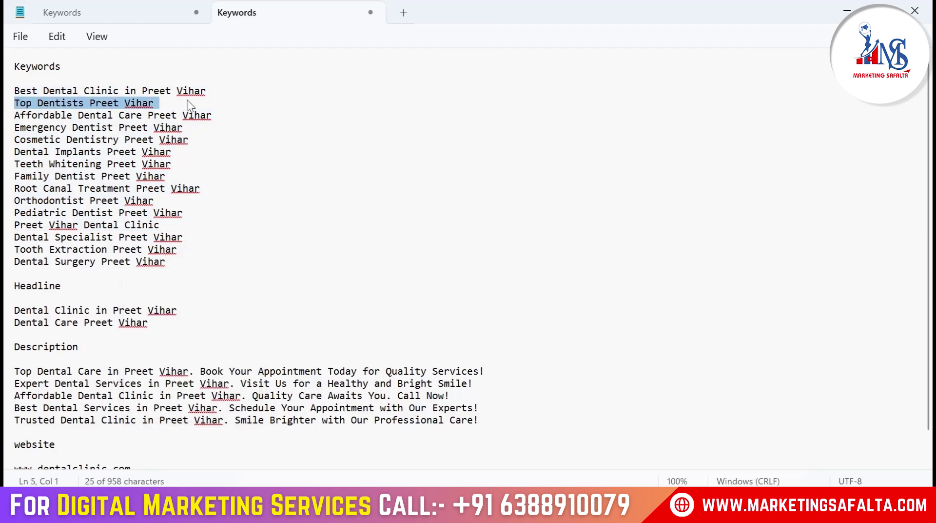
click(263, 111)
drag(16, 117, 299, 124)
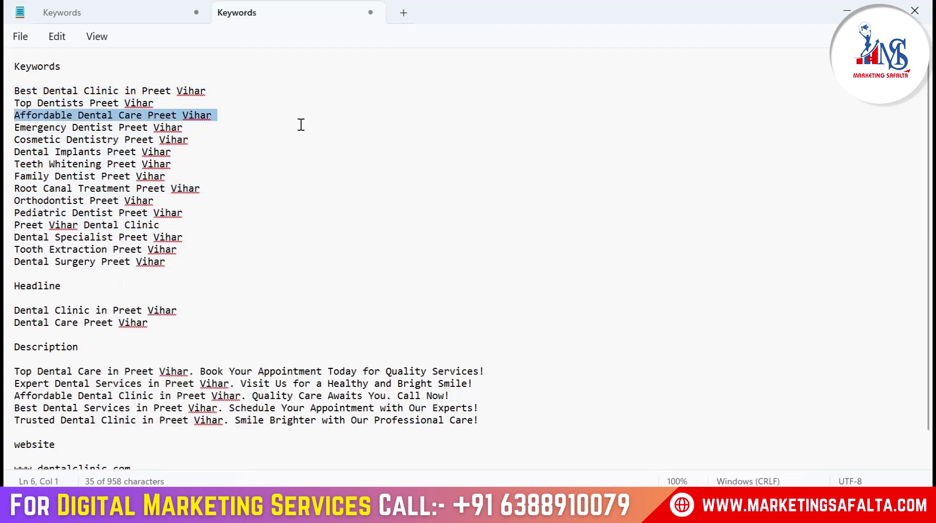
click(310, 124)
drag(26, 178, 317, 167)
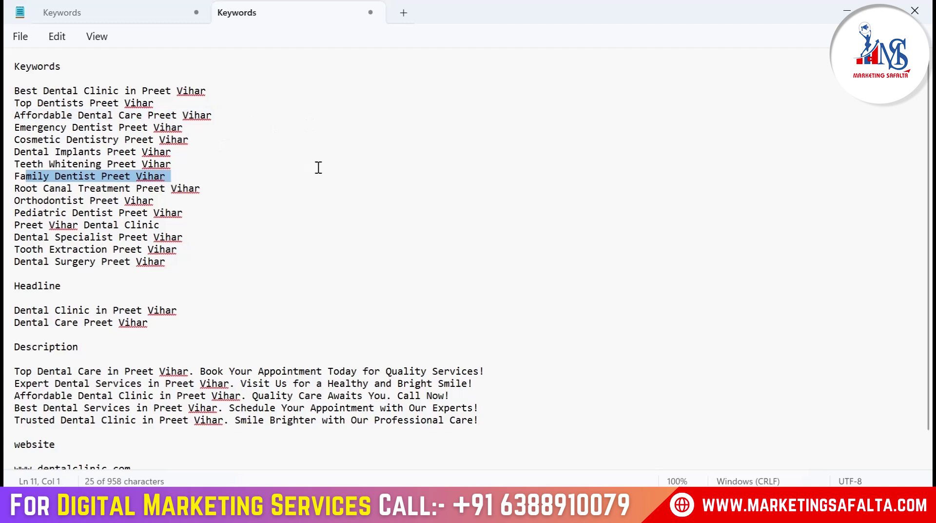
click(288, 176)
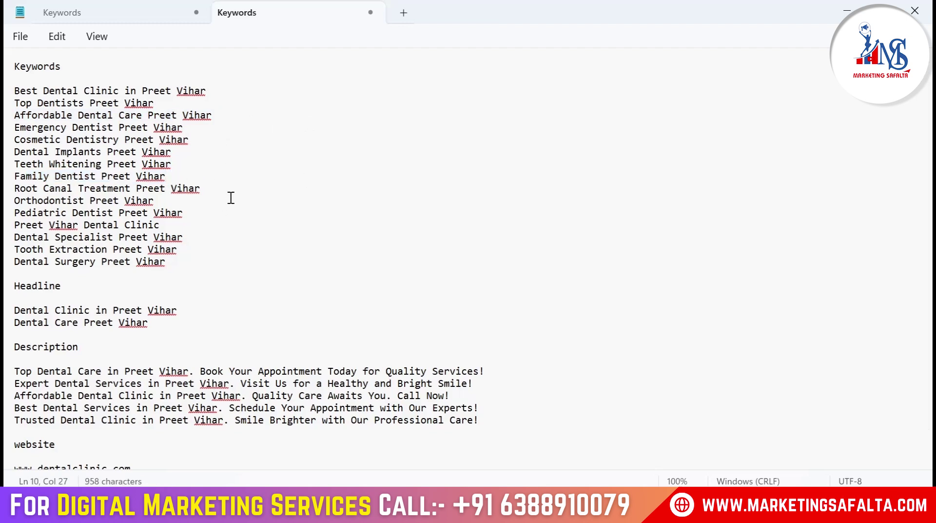
click(687, 512)
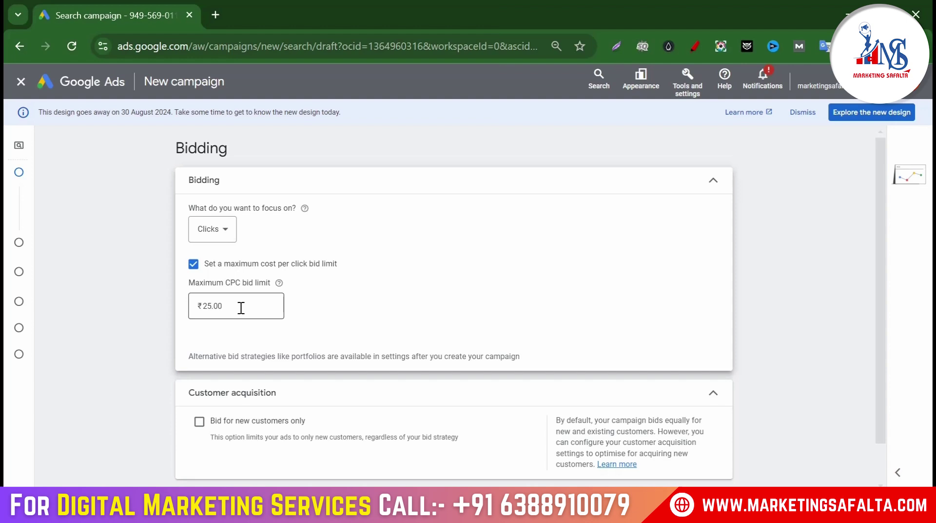
Continue from Bidding to Campaign settings, dismissing the maximum drafts alert
scroll(555, 270, down, 2)
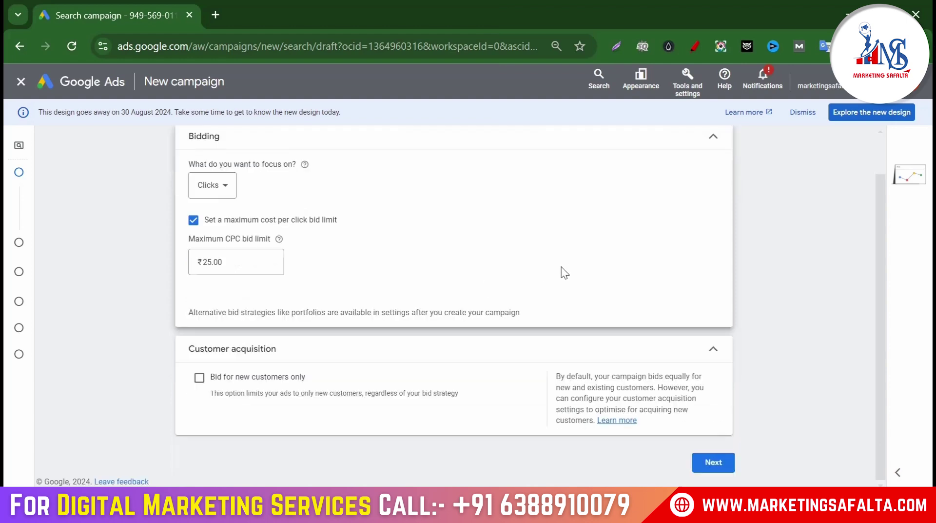
click(712, 460)
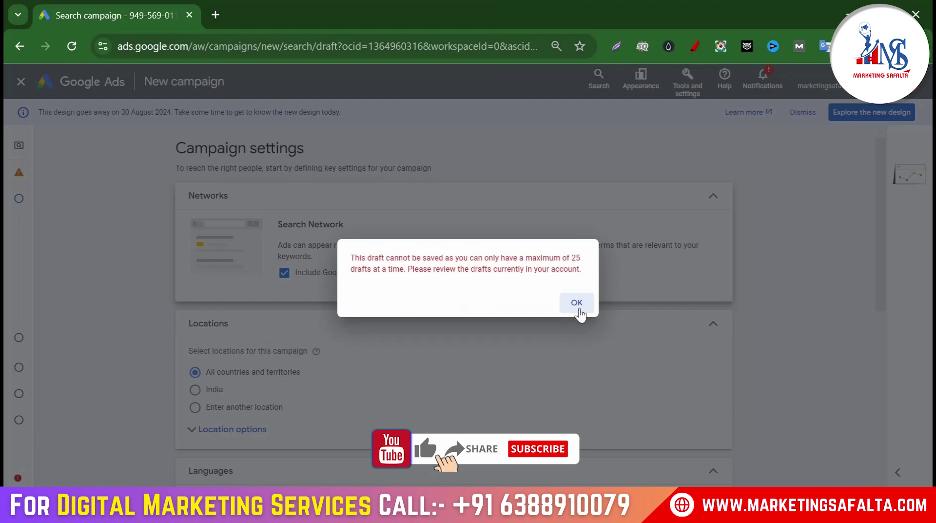
click(575, 303)
Exclude Google search partners and switch Locations to entering another location
scroll(356, 322, down, 2)
scroll(259, 200, up, 2)
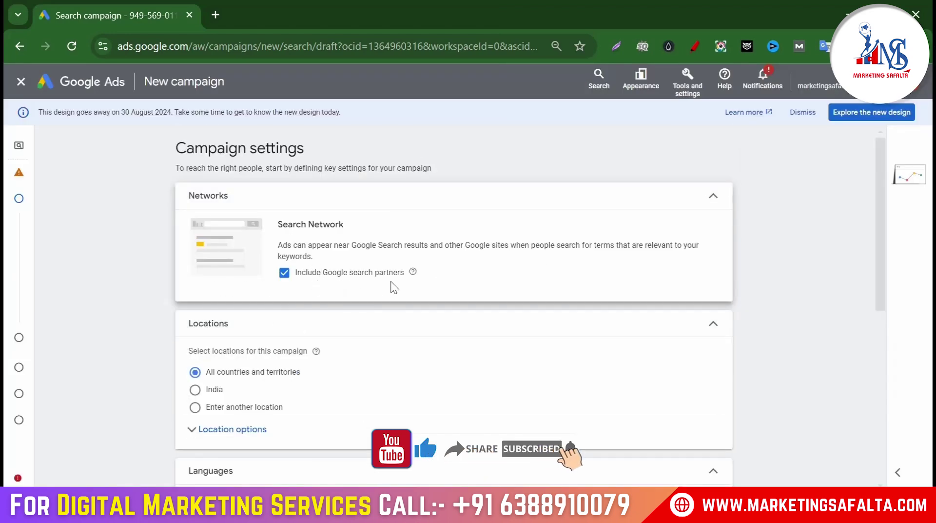
click(285, 273)
scroll(342, 275, down, 2)
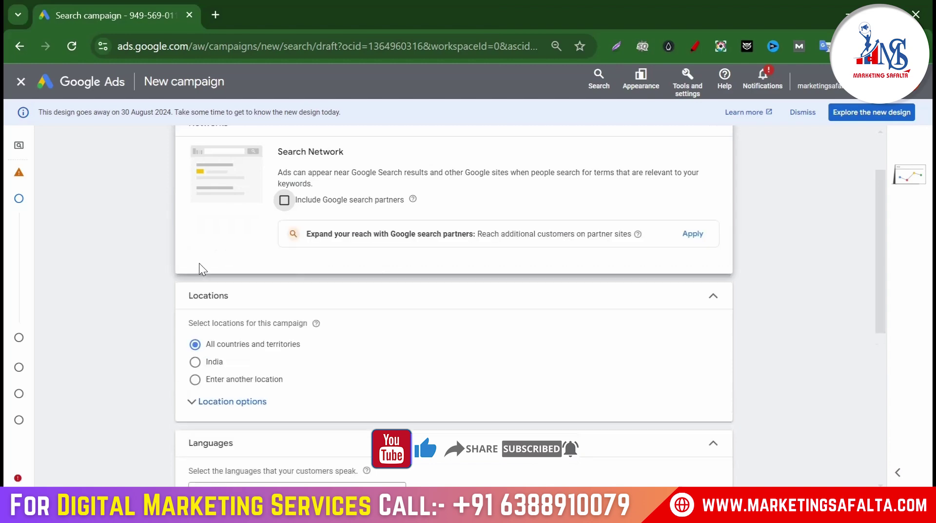
click(195, 379)
Search 'preet vihar de' and include Preet Vihar, Delhi as a target location
scroll(296, 349, down, 3)
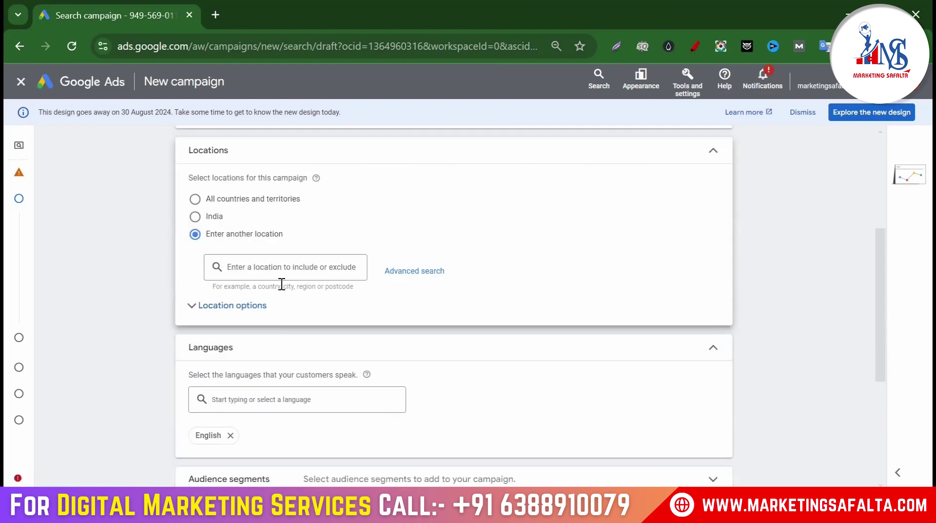
click(291, 262)
text(pre)
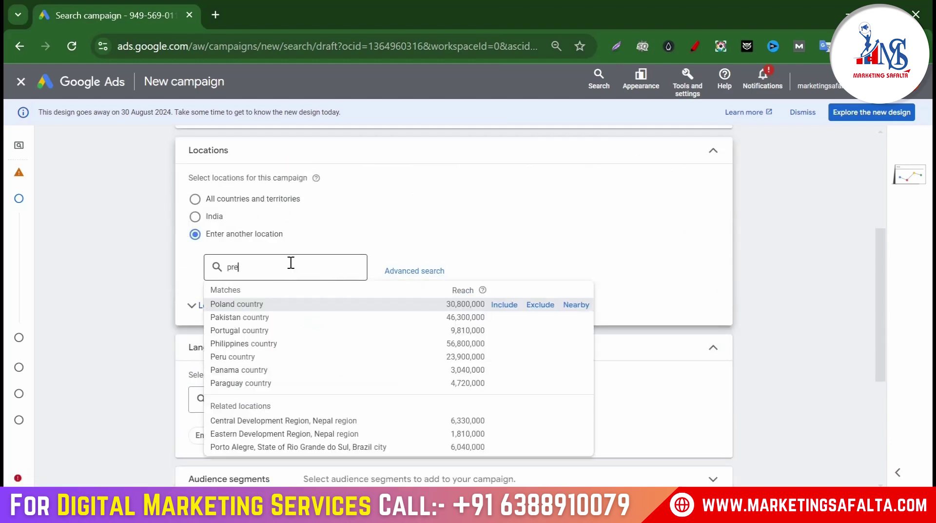
text(et vihar)
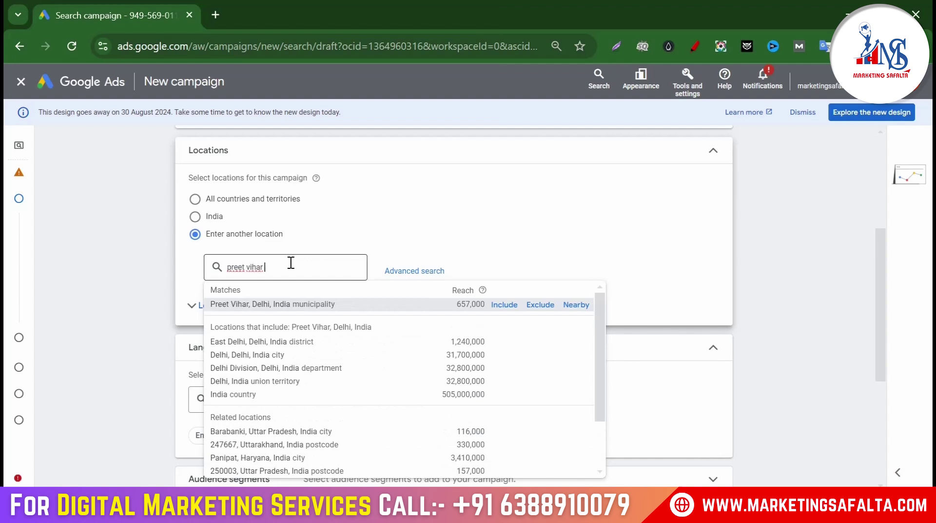
text( delhi)
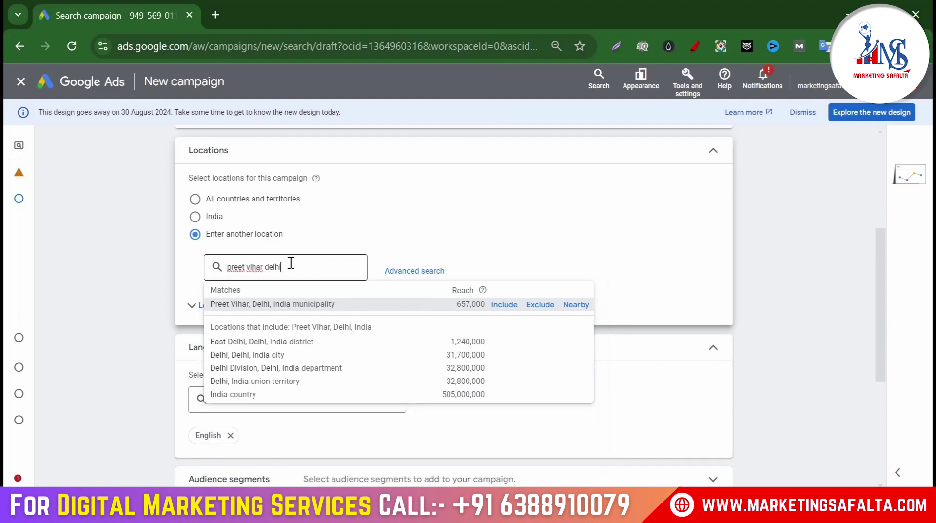
click(504, 305)
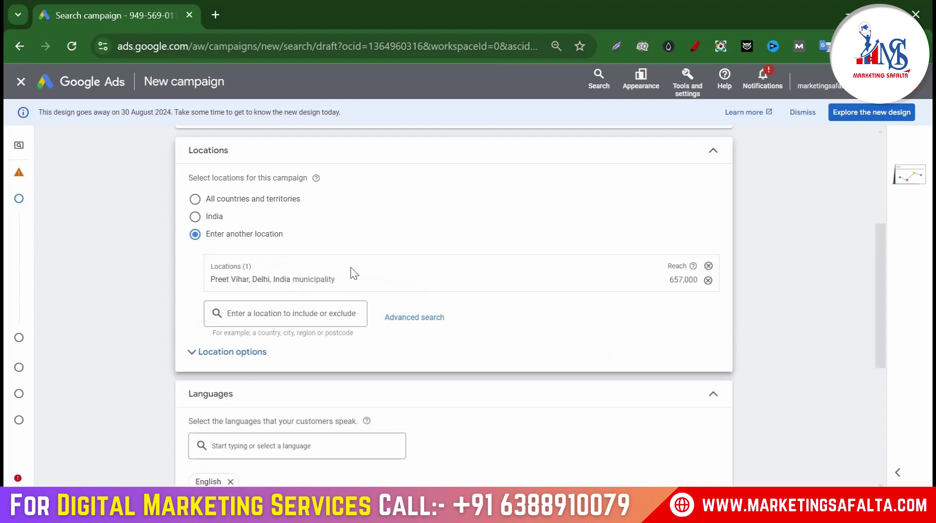
Set the location option to Presence, reaching only people in or regularly there
scroll(350, 267, down, 2)
click(230, 287)
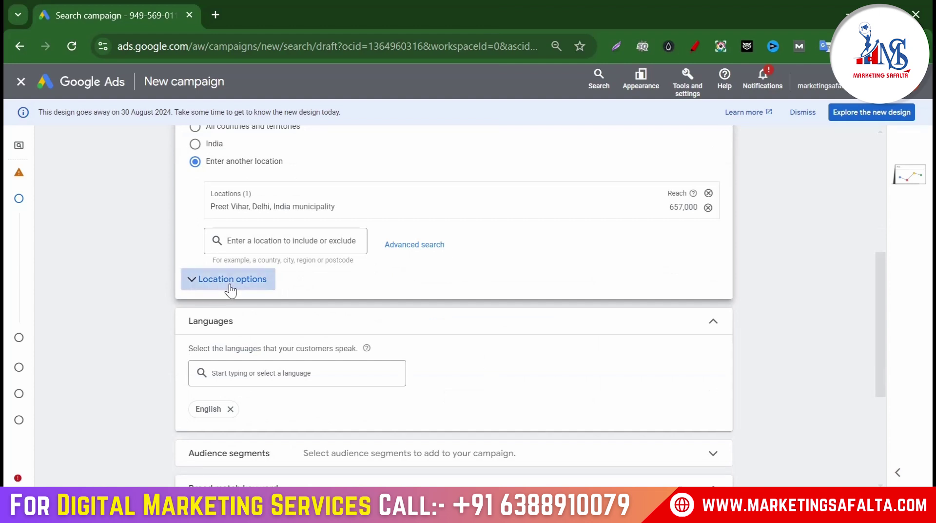
scroll(303, 263, down, 2)
scroll(300, 295, up, 2)
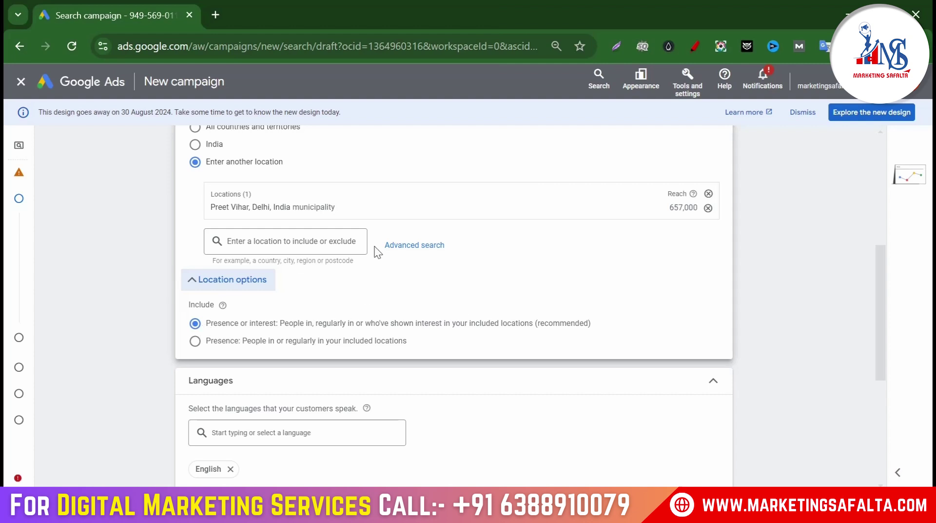
click(195, 342)
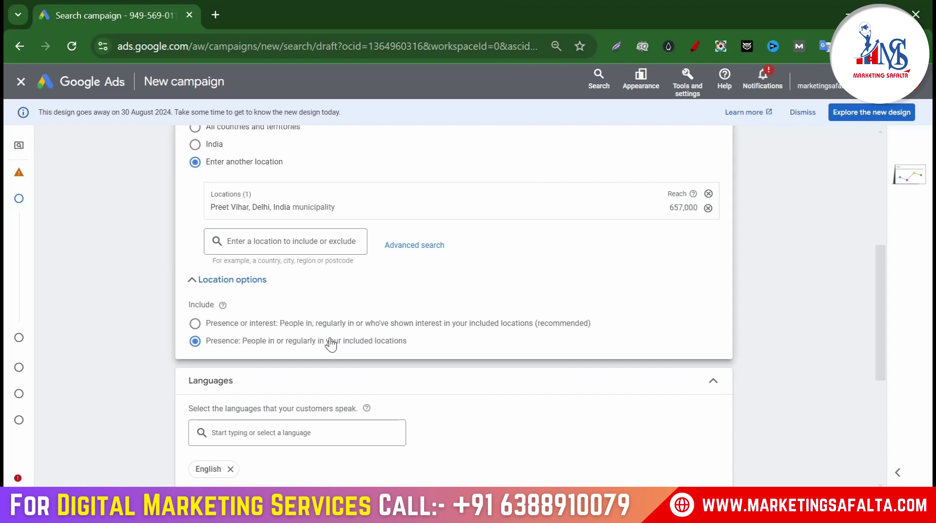
Advance past campaign settings with All languages, dismissing the draft-limit error
scroll(330, 344, down, 3)
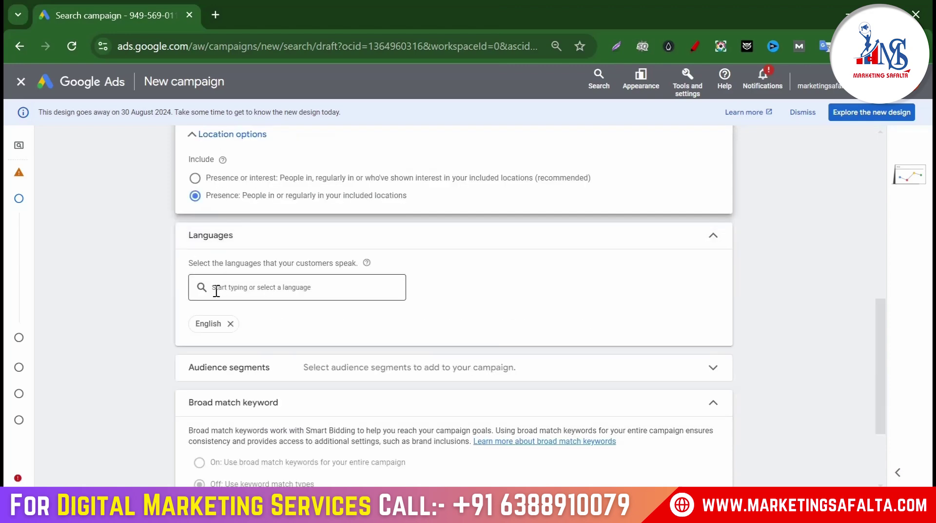
scroll(342, 319, up, 6)
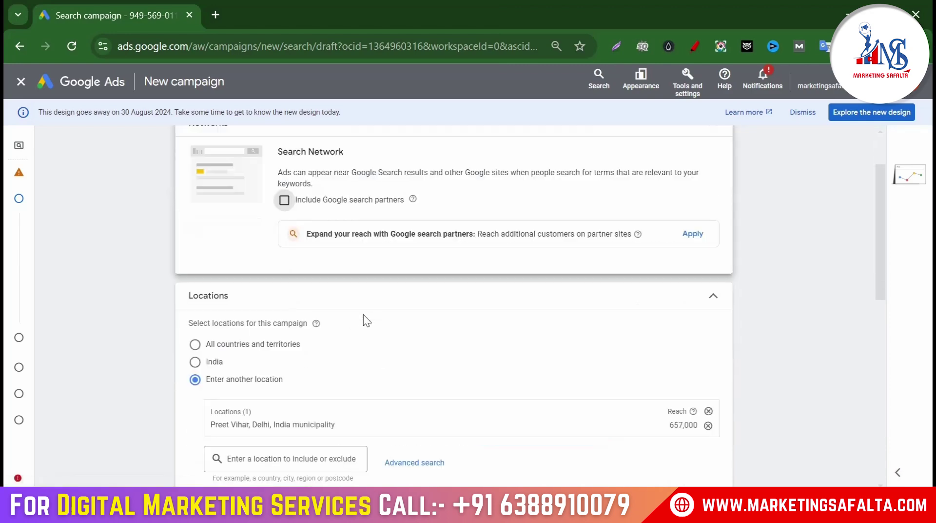
scroll(295, 322, down, 8)
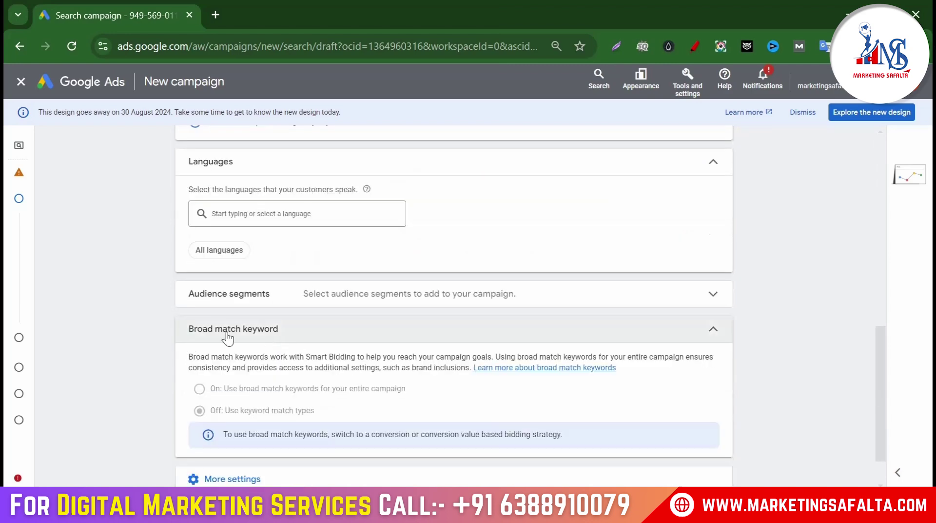
click(713, 462)
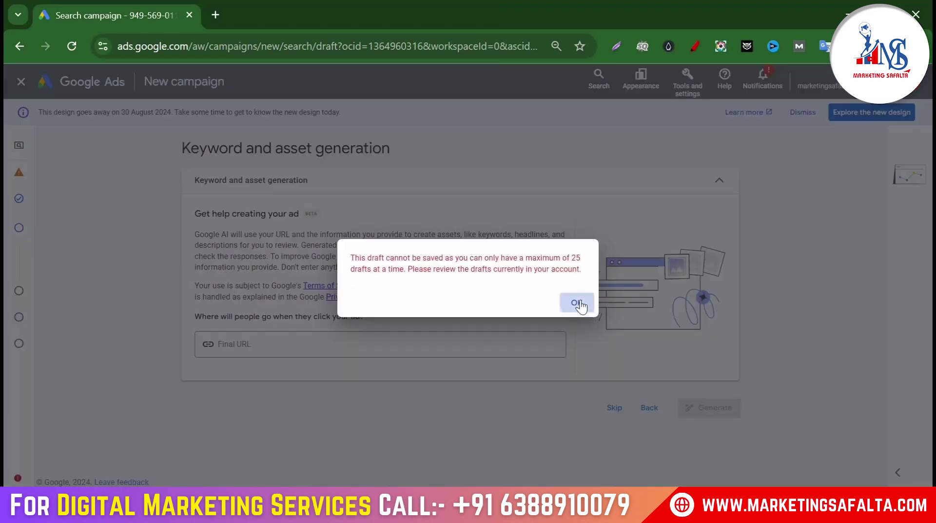
click(577, 303)
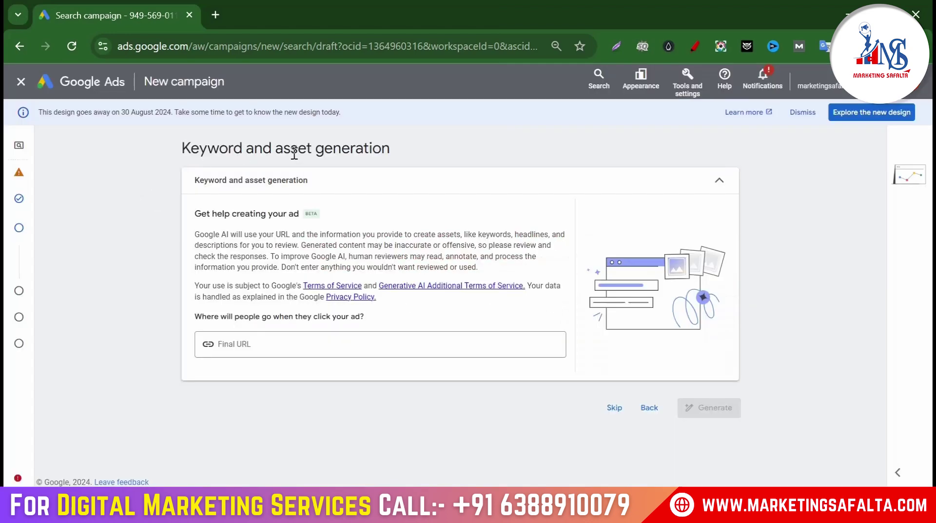
Skip keyword and asset generation, then rename the ad group to 'Dental Clinic'
click(610, 409)
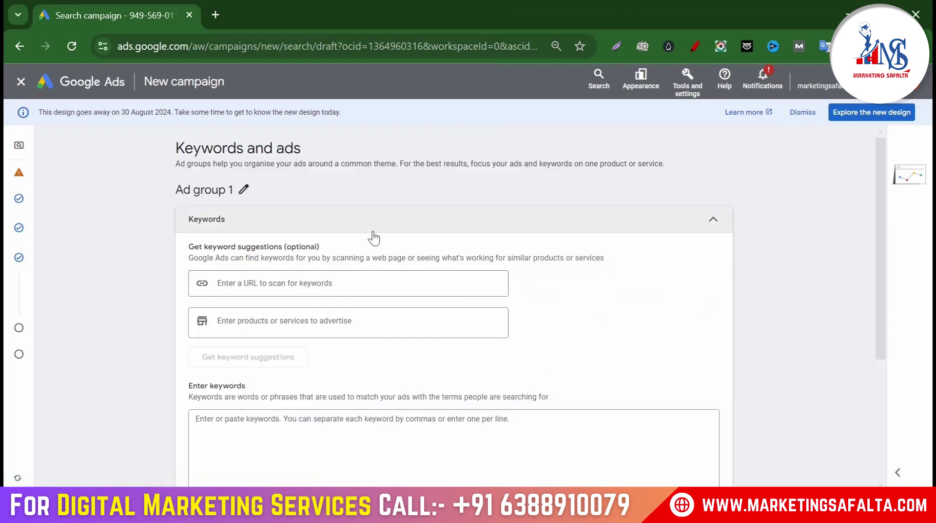
click(577, 303)
scroll(321, 312, up, 2)
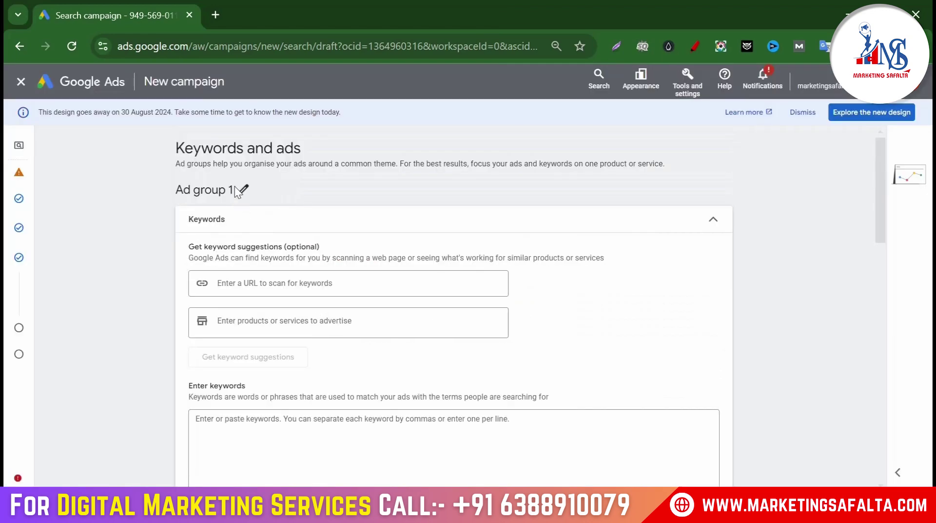
click(247, 190)
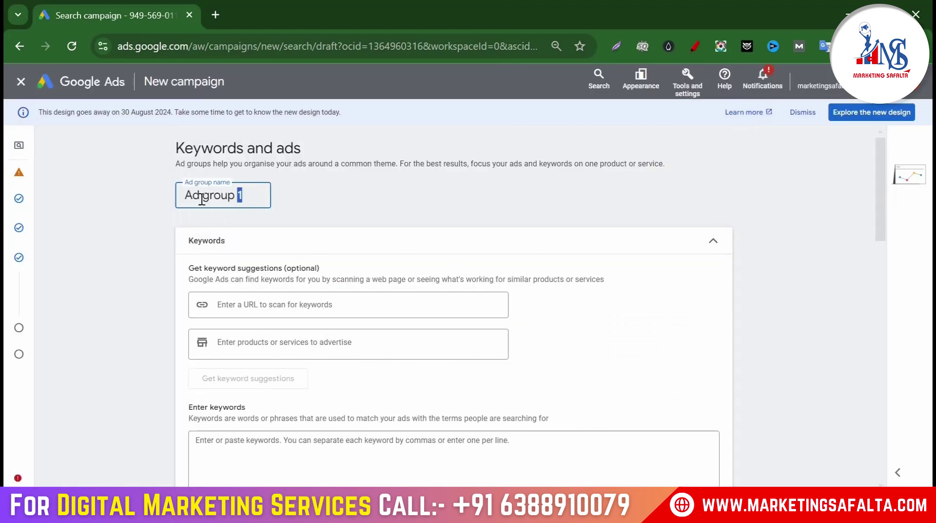
drag(241, 195, 86, 203)
text(Dental )
text(Clinic)
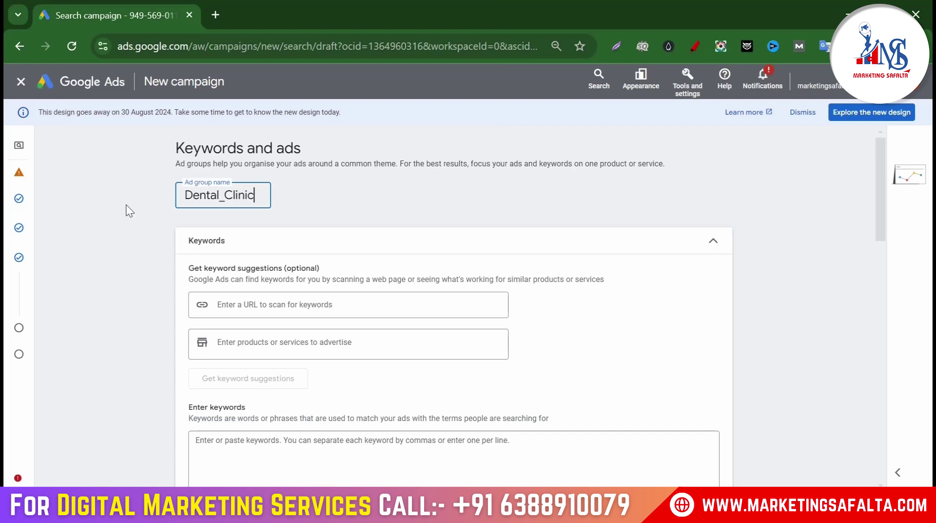
click(378, 201)
Copy the full keyword list from Notepad and open a new browser tab
scroll(318, 255, down, 5)
click(243, 209)
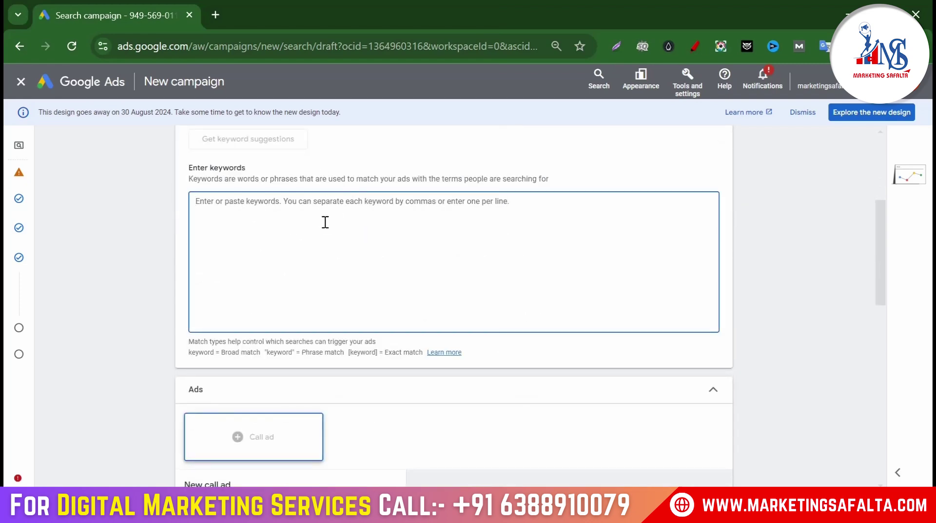
click(655, 505)
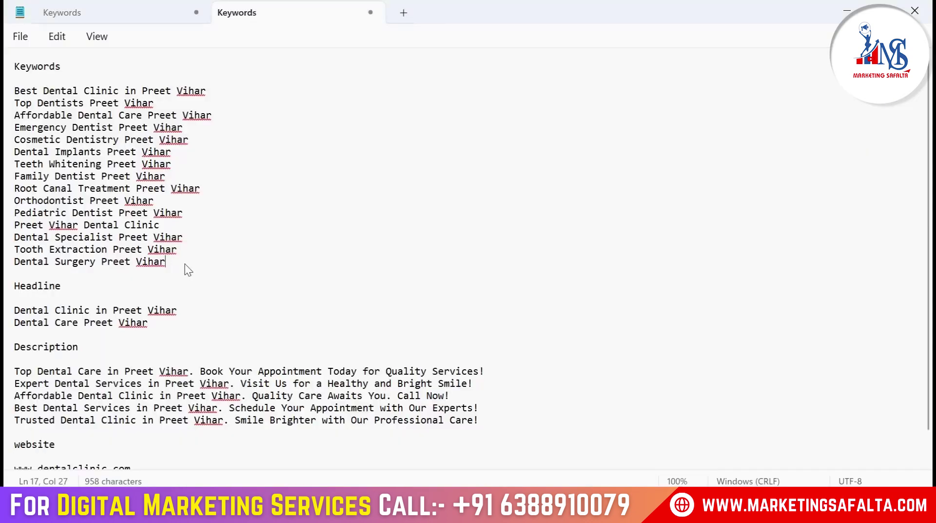
drag(188, 266, 7, 89)
key(alt+Tab)
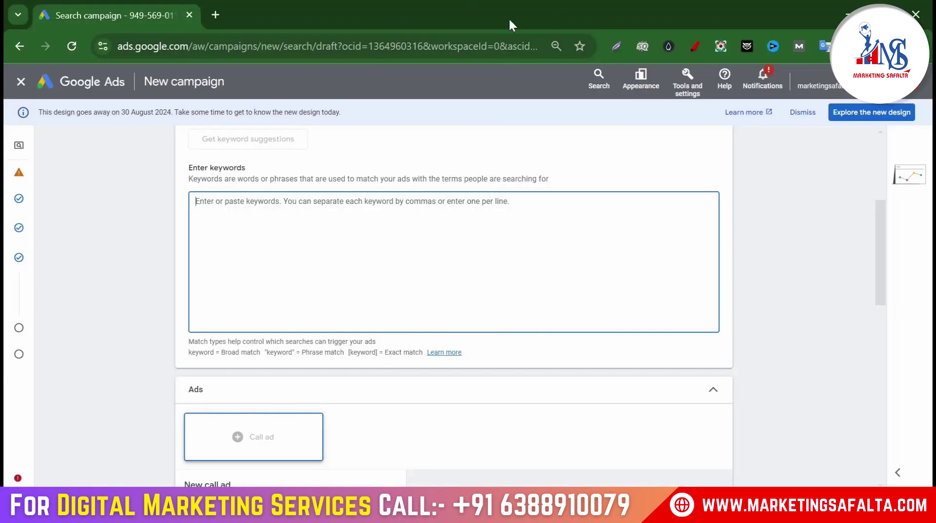
click(215, 14)
Search 'keywords wrapper' and paste the dental keywords into the AdWords Keyword Wrapping Tool
text(key)
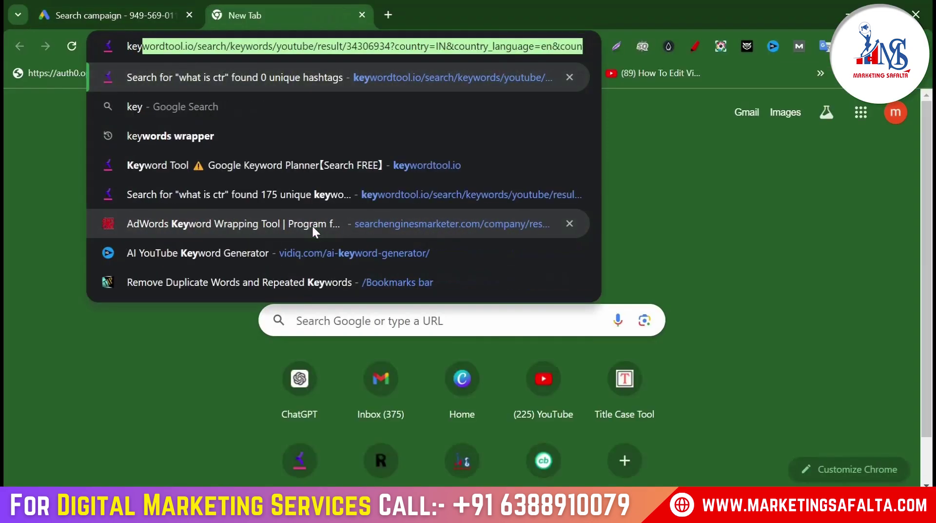
text(words w)
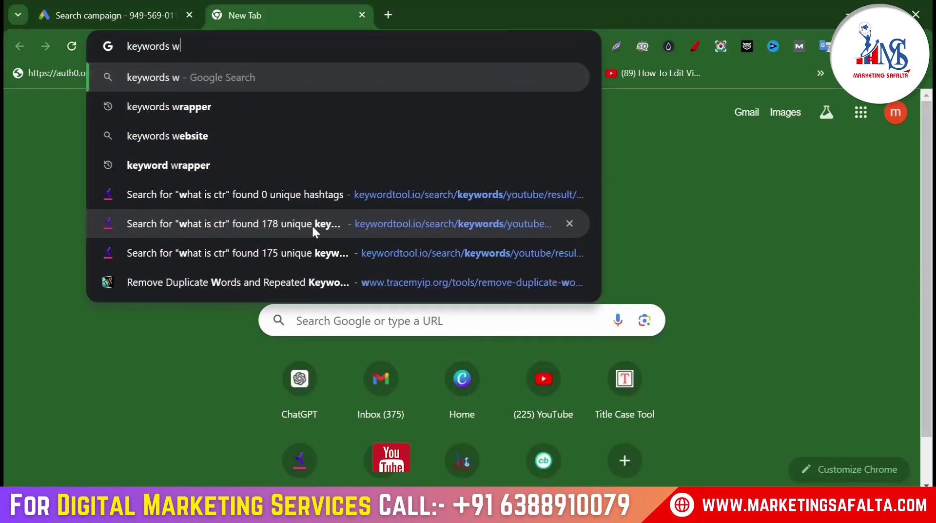
text(rapper)
key(Return)
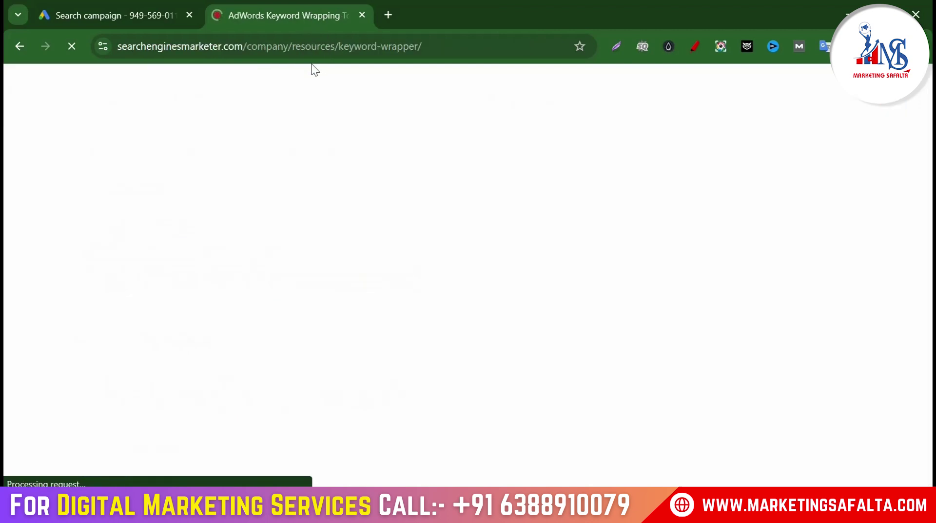
scroll(230, 217, down, 6)
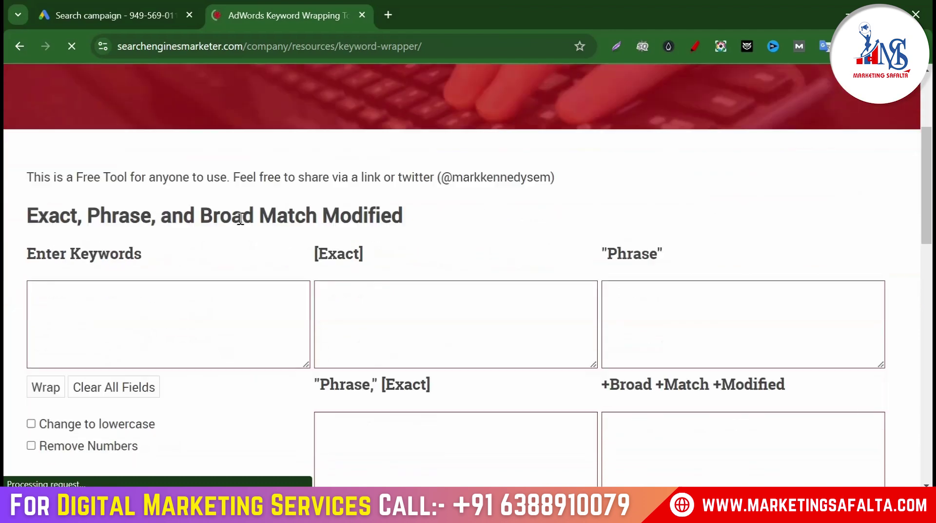
click(145, 221)
key(ctrl+v)
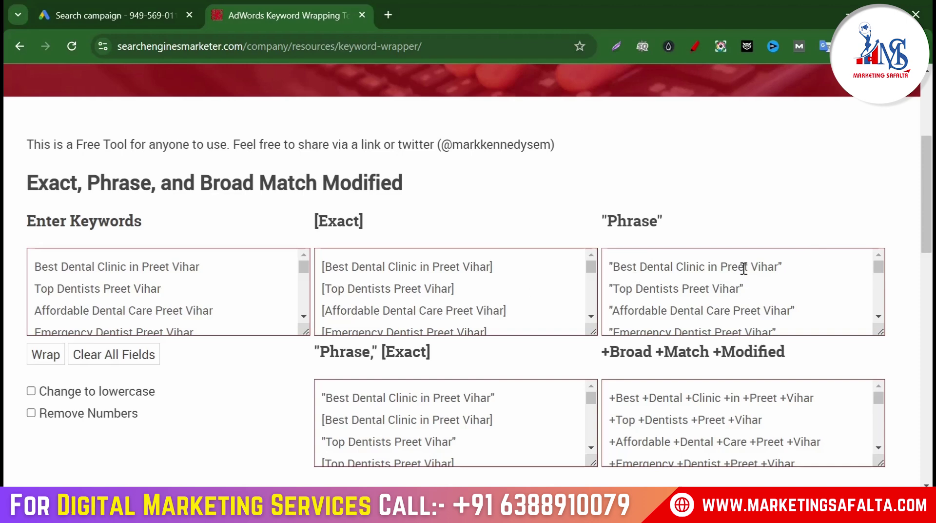
Copy the phrase-match keywords and paste them into the Google Ads ad group keywords
scroll(744, 268, down, 1)
click(688, 285)
key(ctrl+a)
key(ctrl+c)
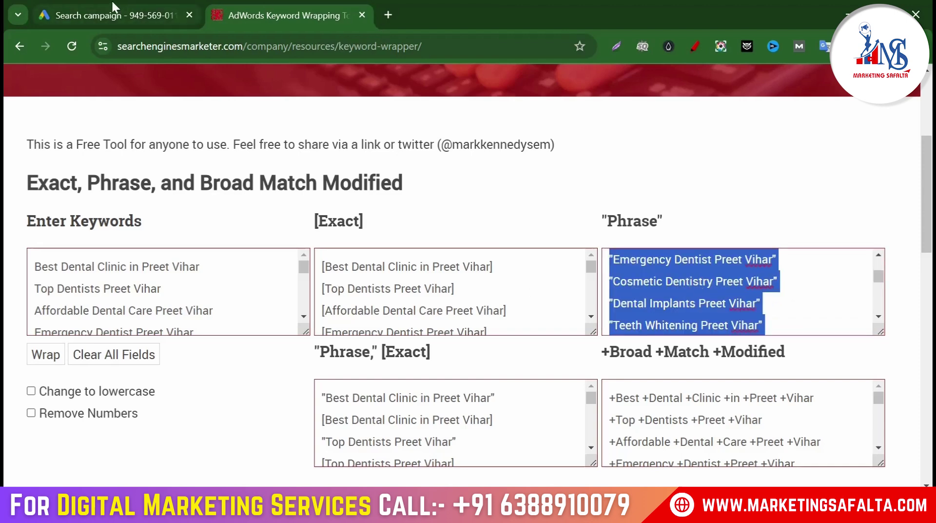
click(108, 15)
click(290, 246)
key(ctrl+v)
scroll(344, 248, down, 5)
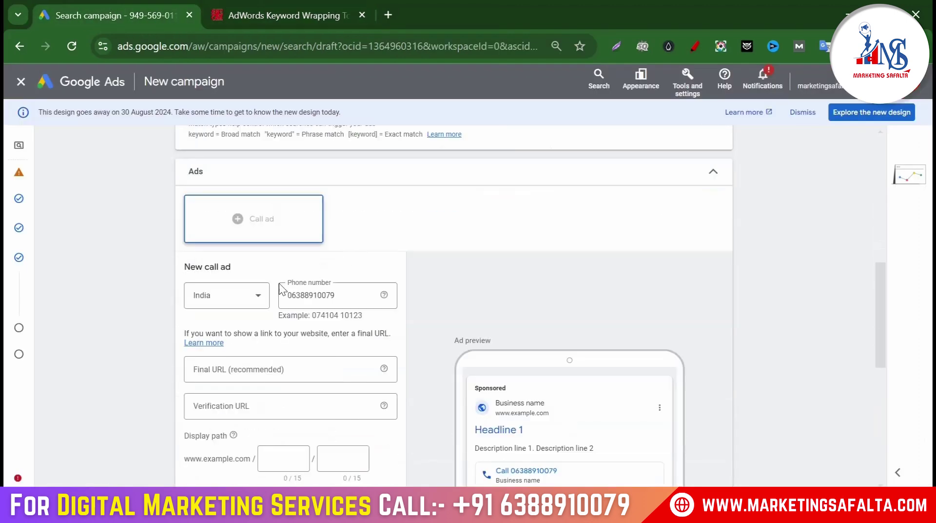
double_click(359, 296)
click(439, 315)
scroll(295, 328, down, 2)
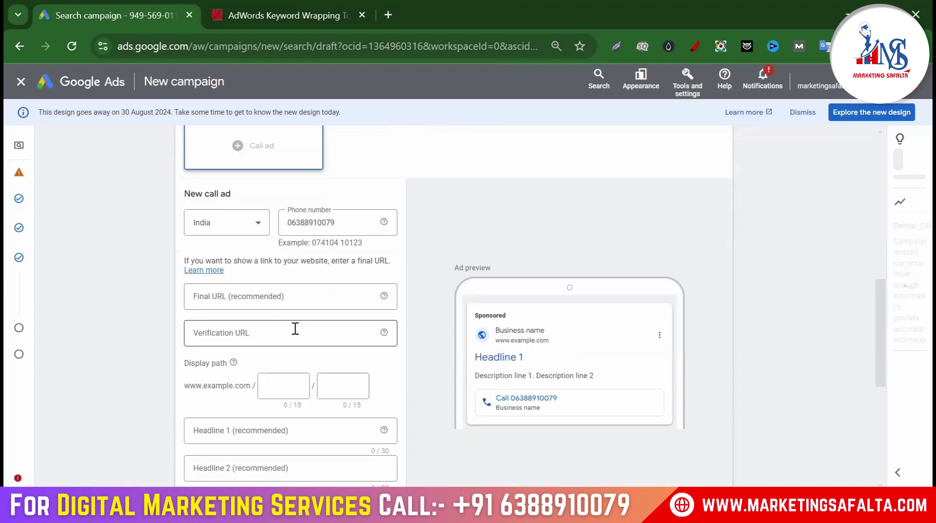
click(215, 301)
key(alt+Tab)
scroll(195, 400, down, 1)
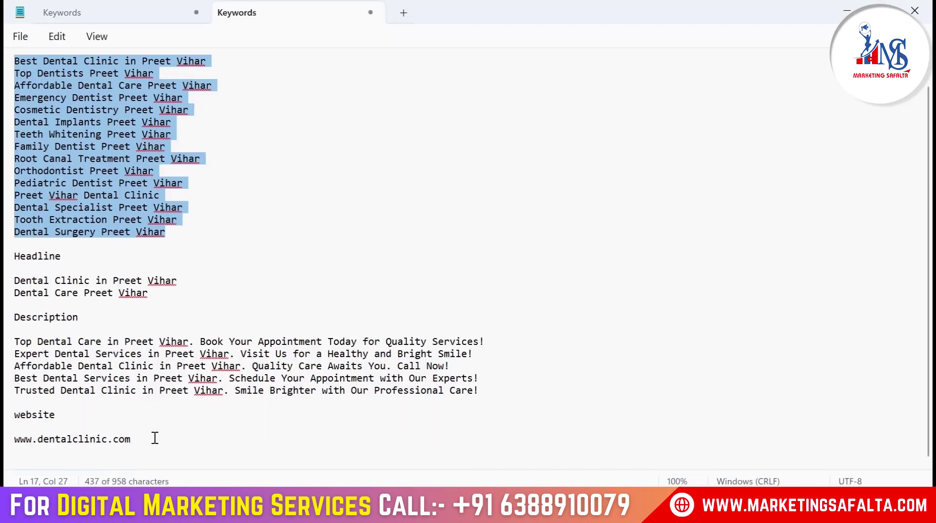
drag(153, 439, 6, 448)
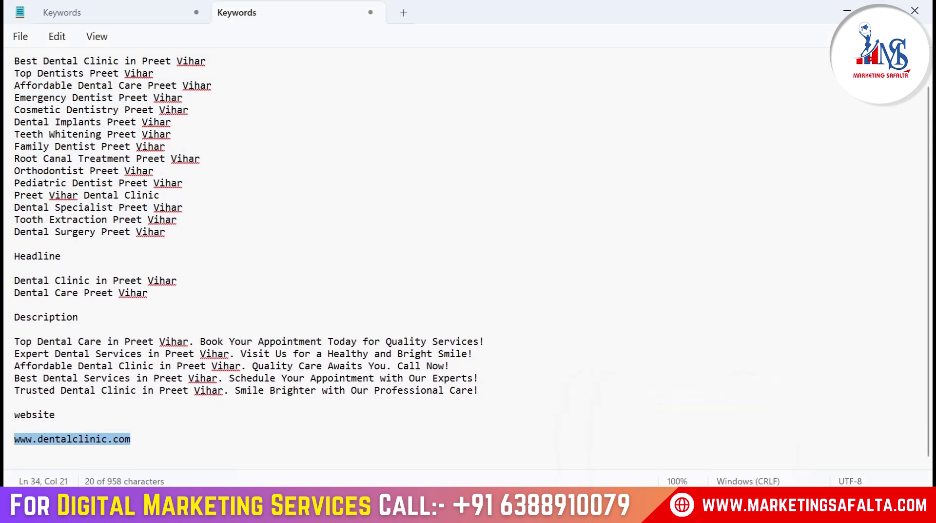
key(alt+Tab)
key(ctrl+v)
Enter 'dental-clinic' as the first display path
click(281, 393)
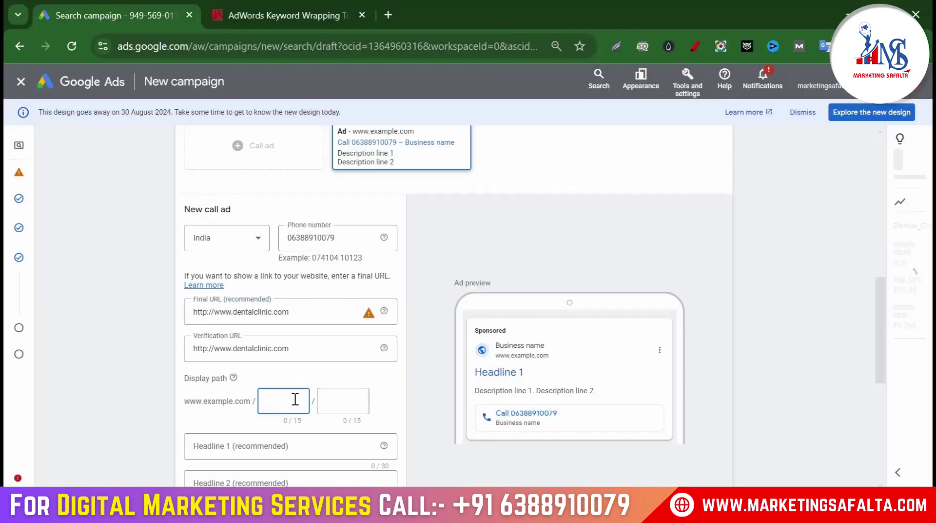
text(dental-clini)
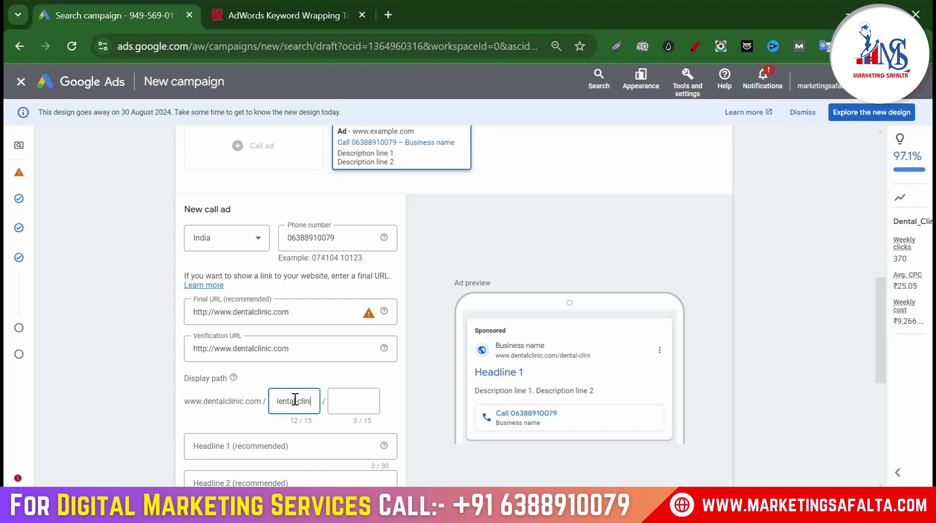
text(c)
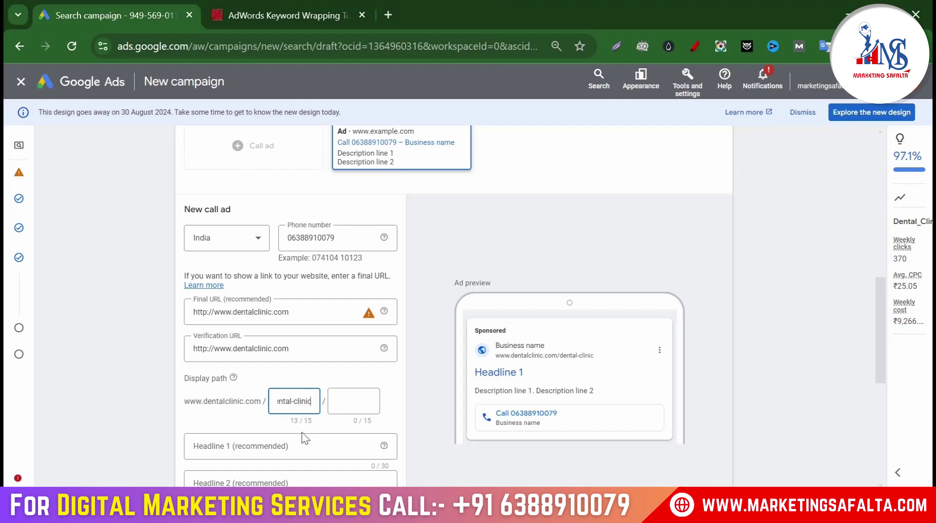